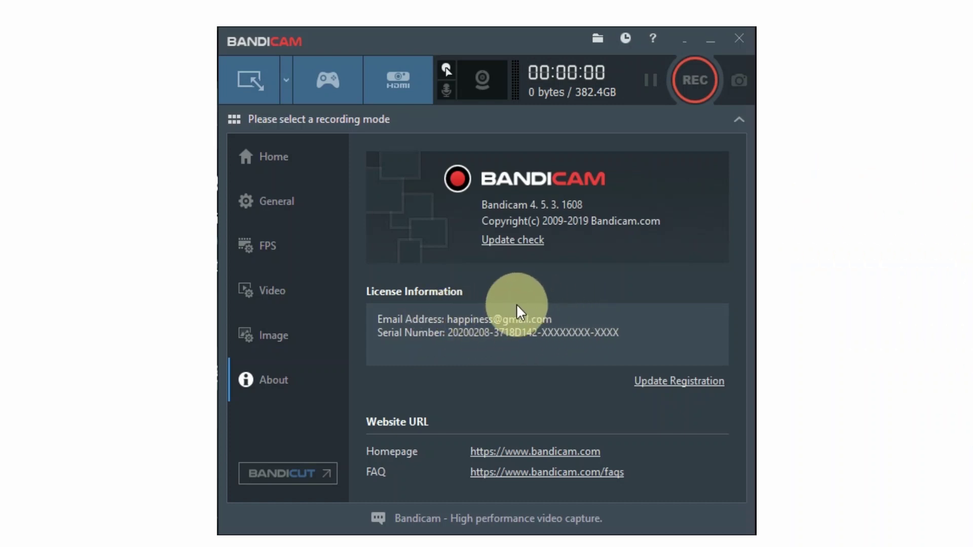
Switch Bandicam to Game Recording Mode with the gamepad button.
click(336, 75)
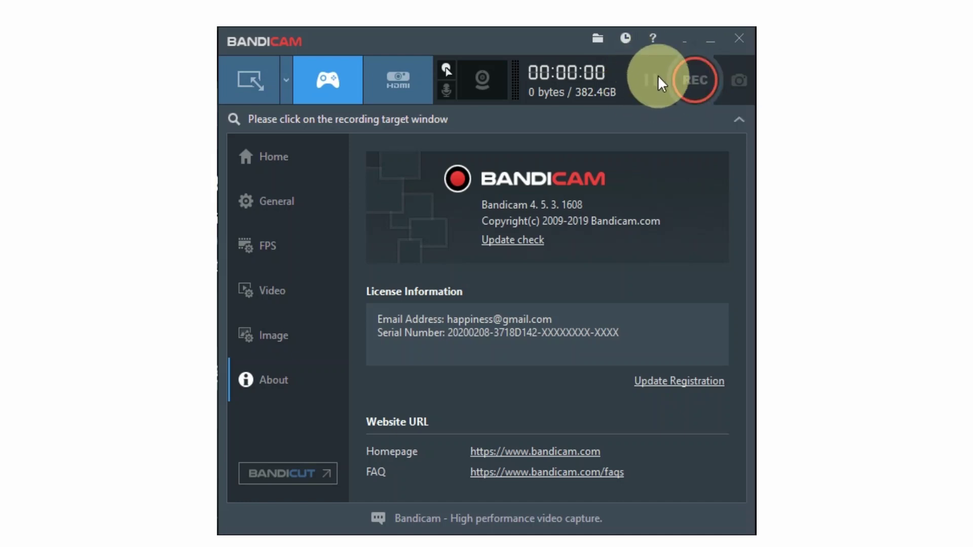
On the General page, set the output folder to C:\Users\Administrator\Downloads.
click(291, 194)
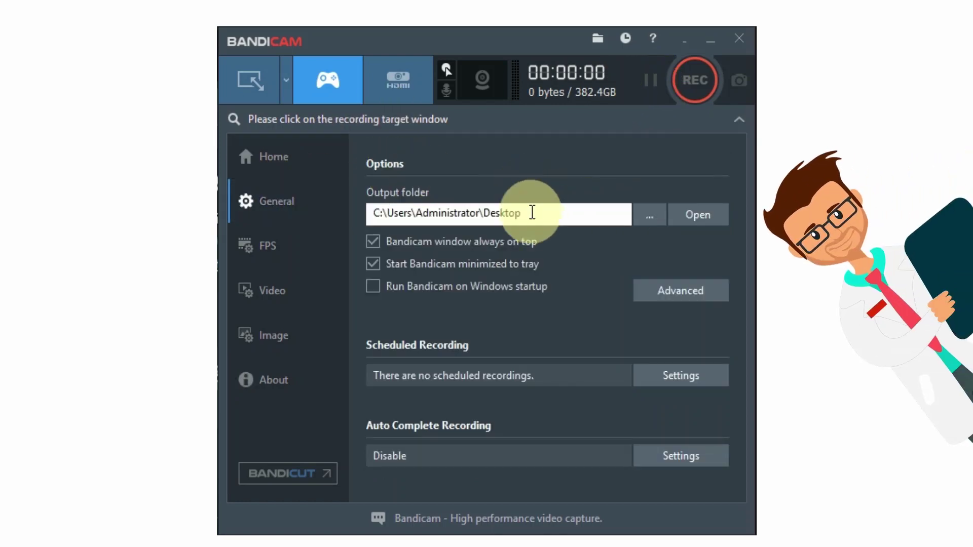
click(654, 223)
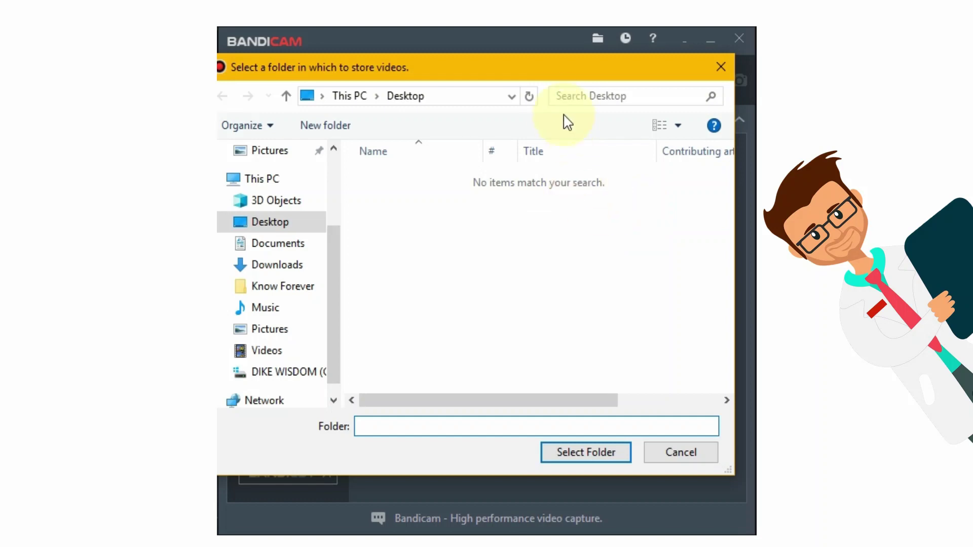
drag(547, 76, 564, 78)
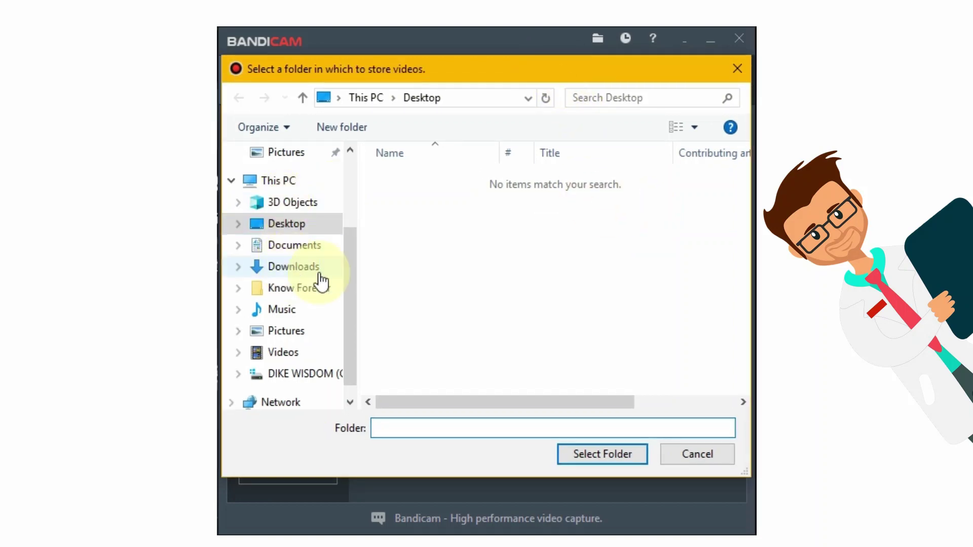
click(304, 269)
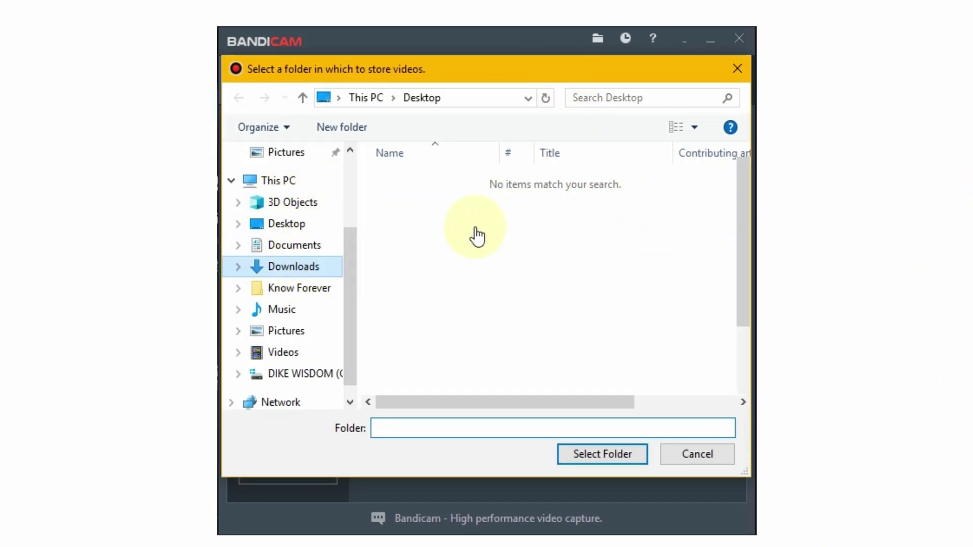
click(596, 455)
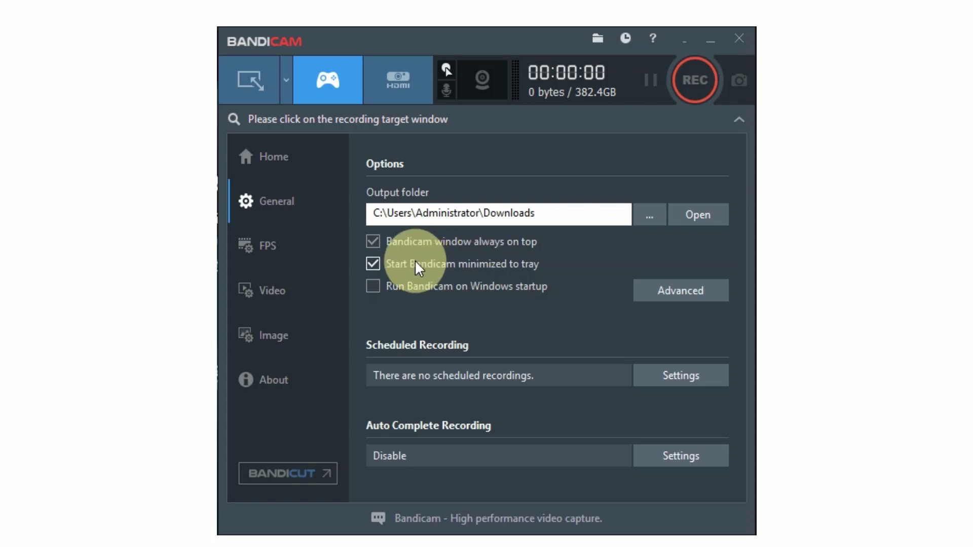
click(678, 291)
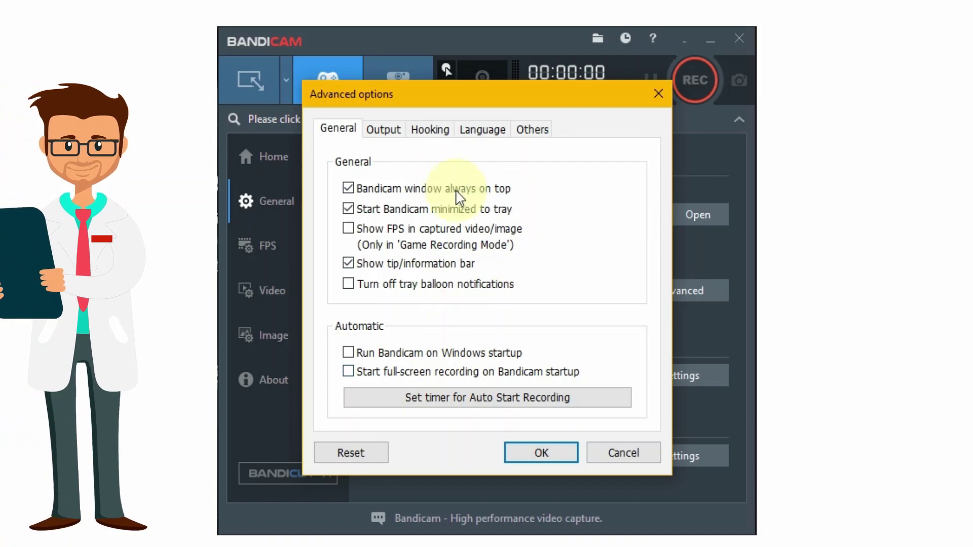
click(390, 131)
click(430, 130)
click(479, 130)
click(532, 130)
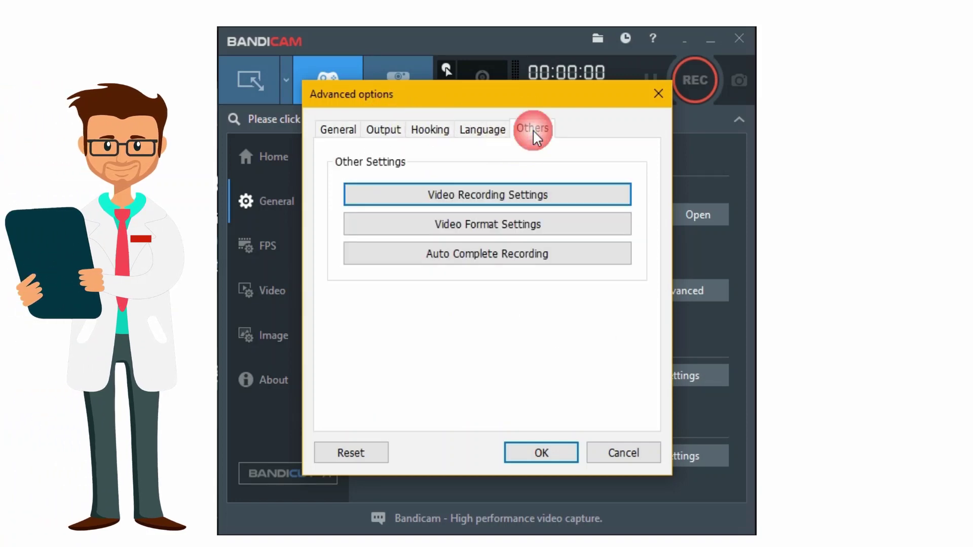
click(558, 453)
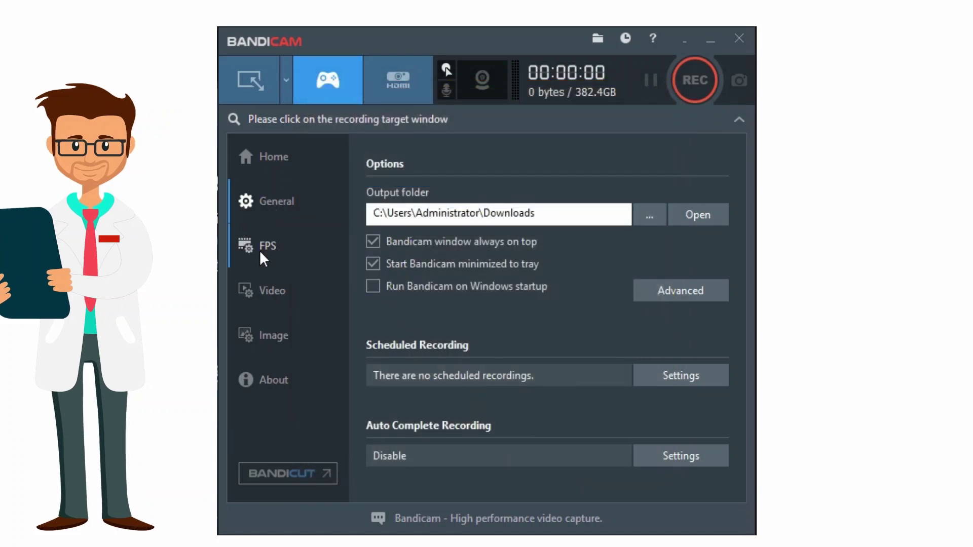
Check the FPS settings, then move on to the Video settings page.
click(264, 246)
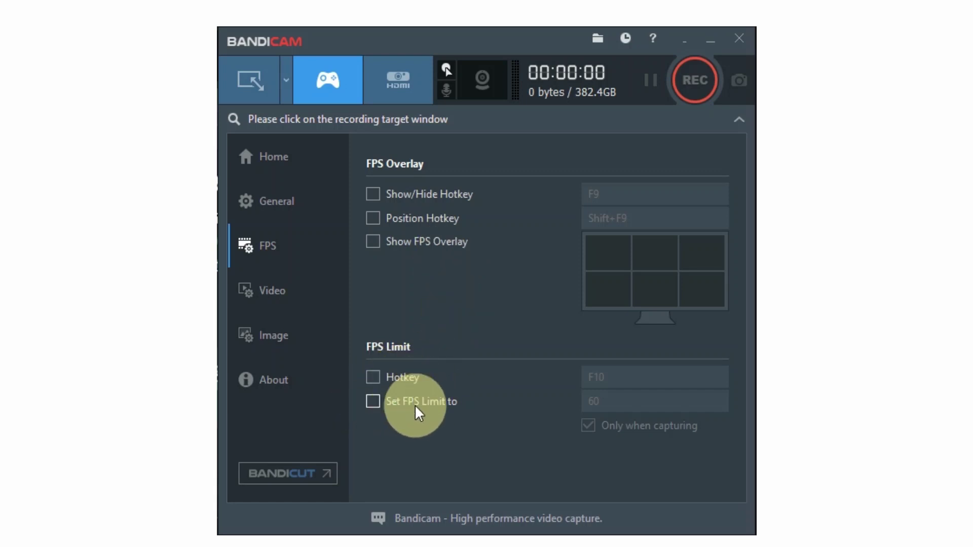
click(301, 286)
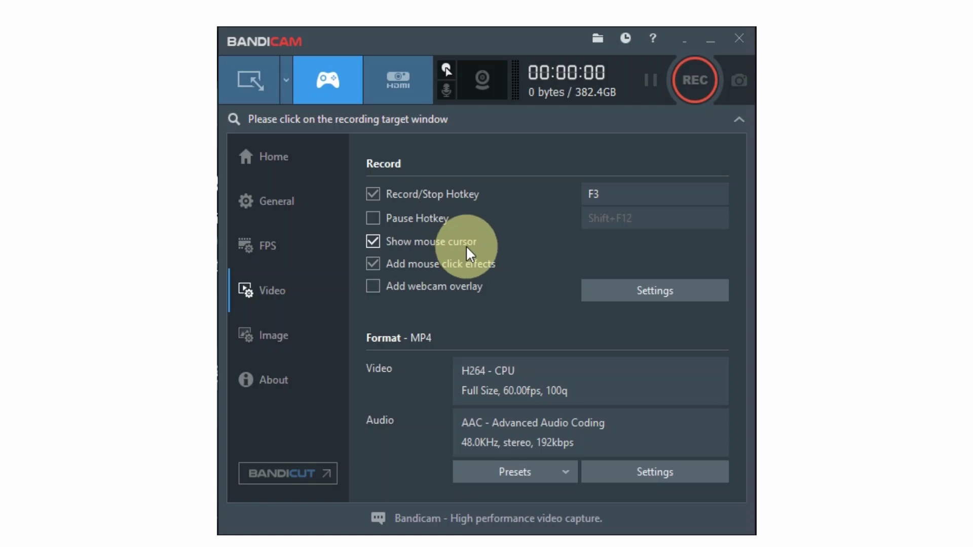
Open the recording settings and look through the Sound, Webcam and Mouse tabs.
click(650, 300)
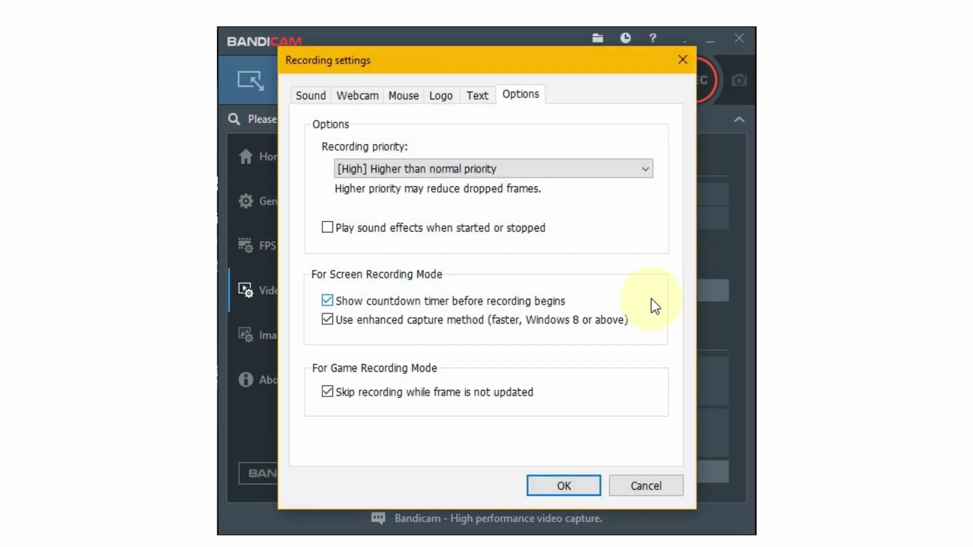
click(313, 101)
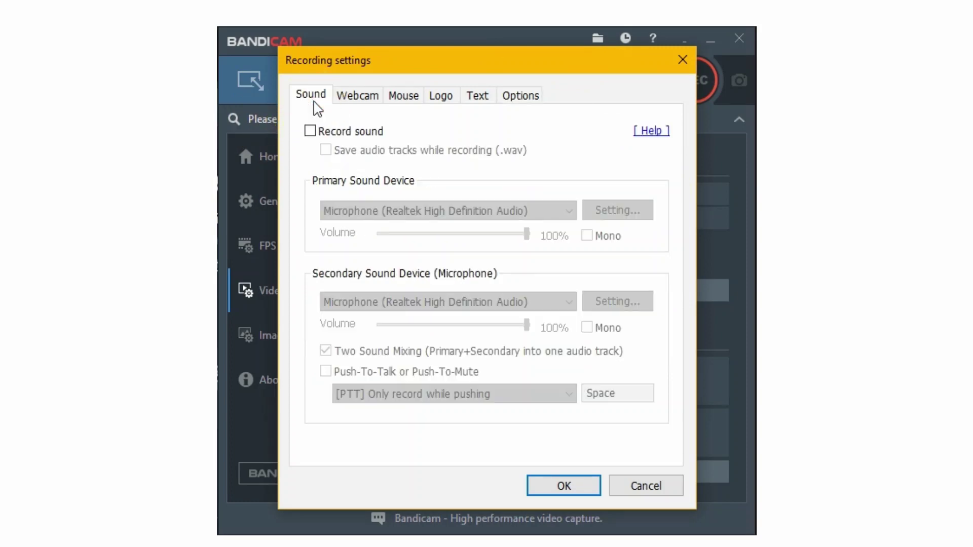
click(369, 94)
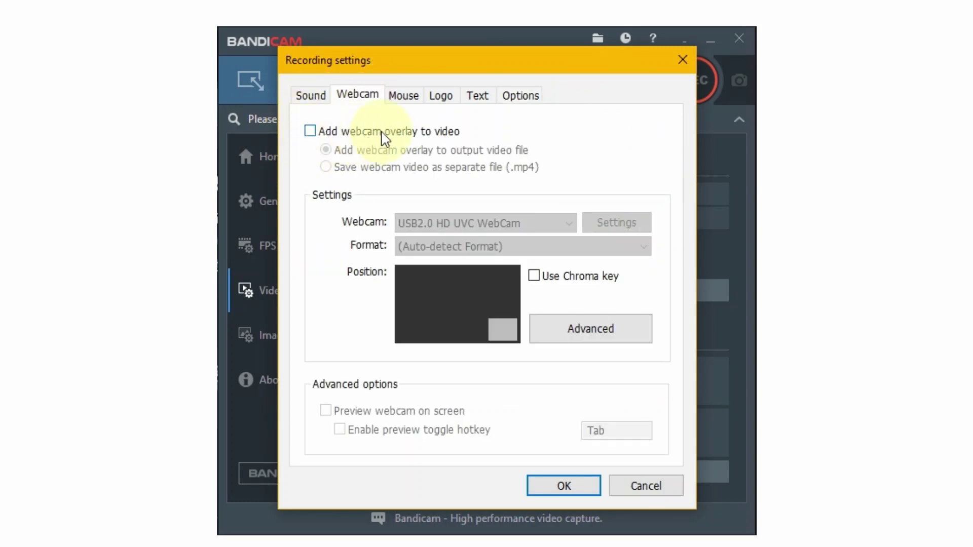
click(404, 97)
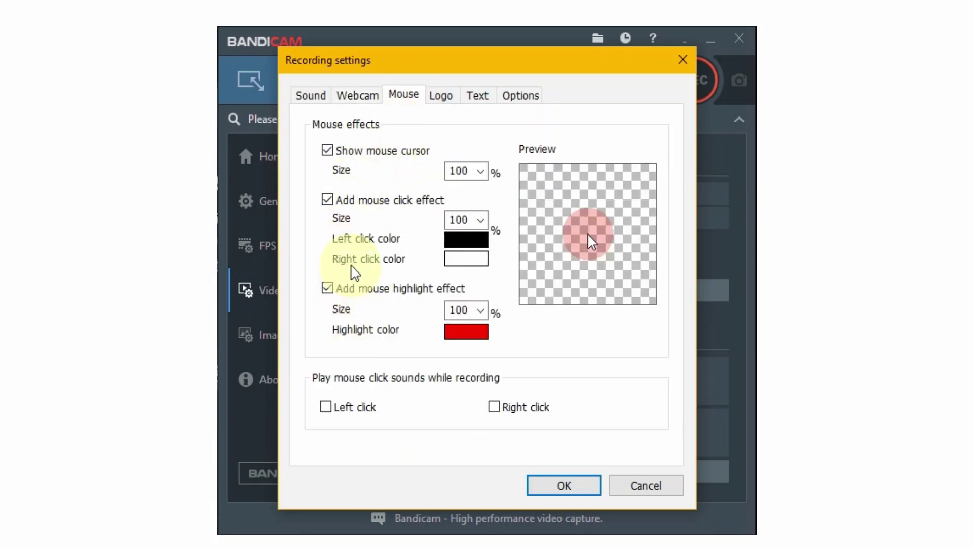
Toggle the cursor, click and highlight mouse effects, keeping click and highlight effects enabled.
click(330, 151)
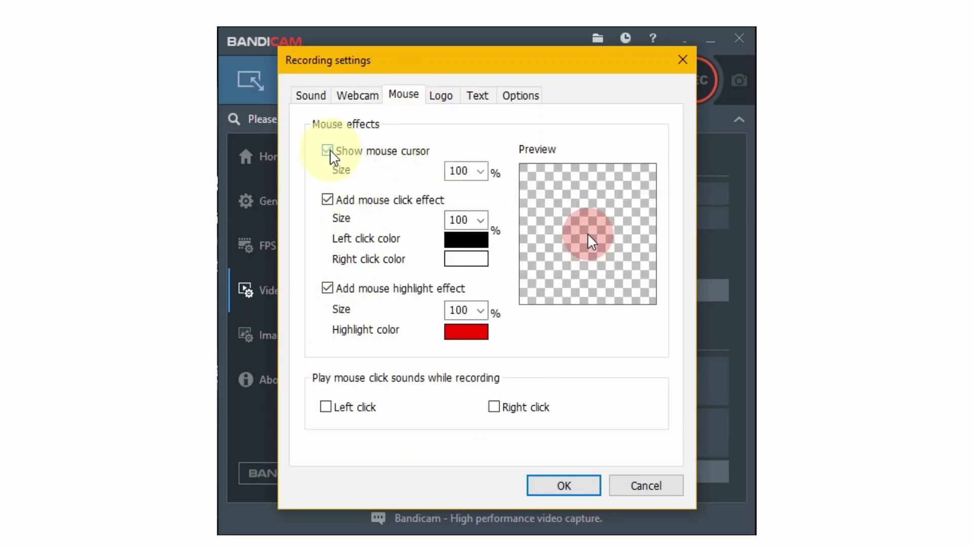
click(327, 201)
click(328, 200)
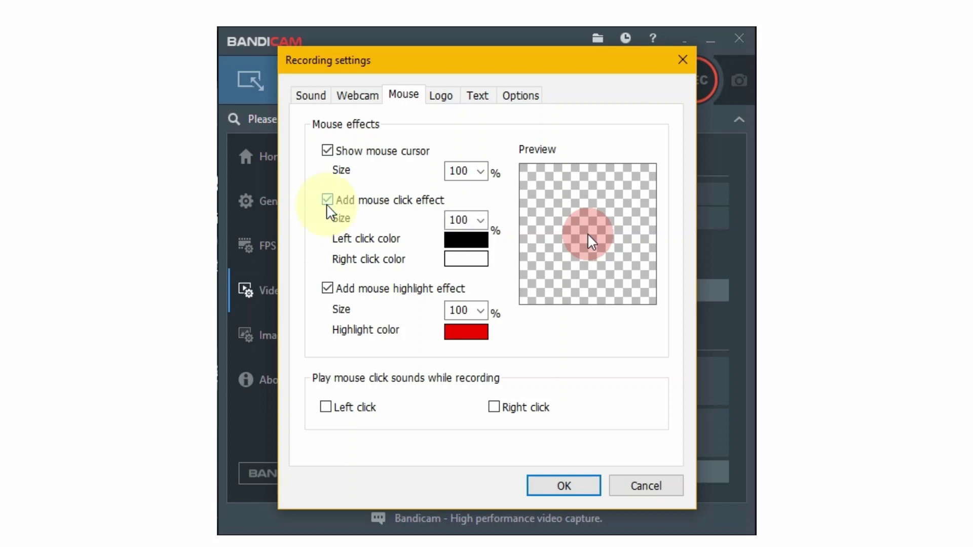
click(327, 288)
click(327, 289)
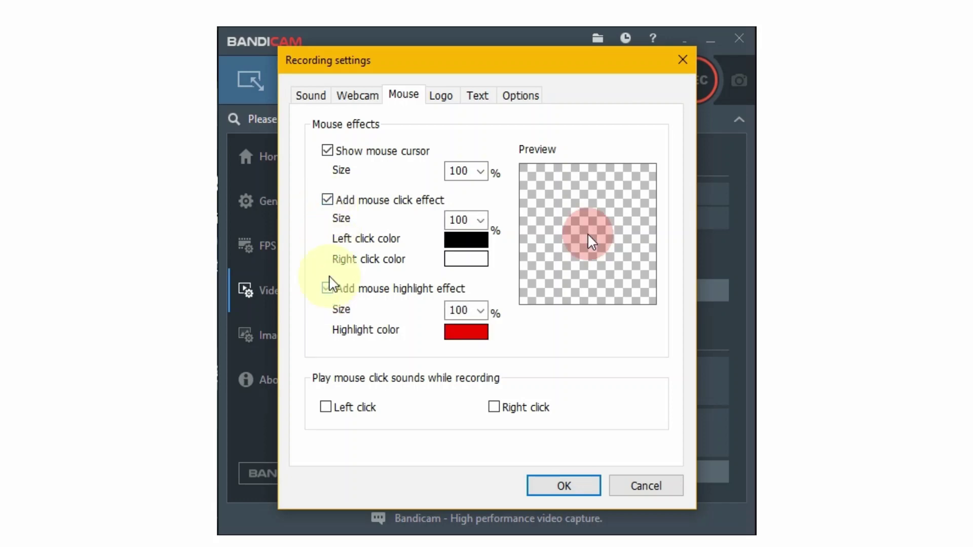
Review the Logo, Text and Options tabs and confirm the recording settings.
click(440, 96)
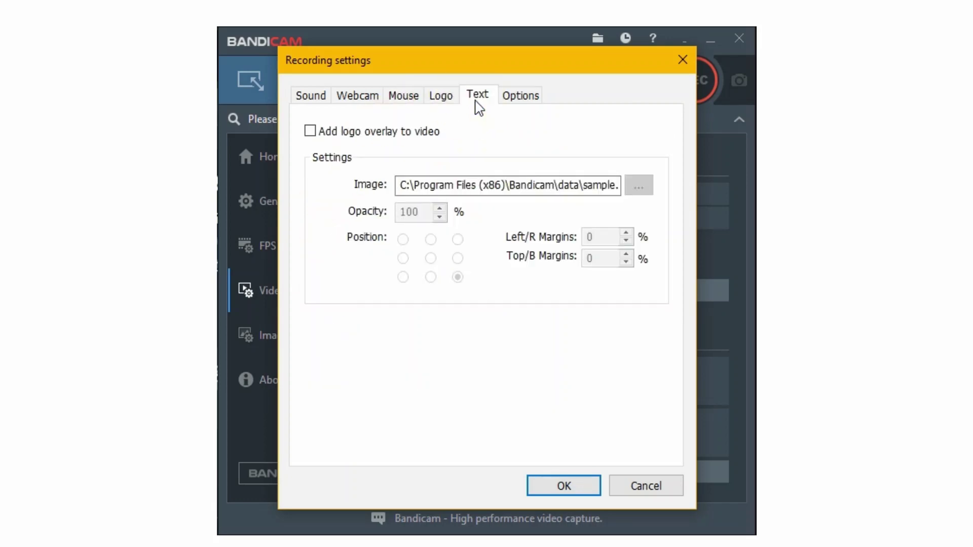
click(477, 96)
click(476, 101)
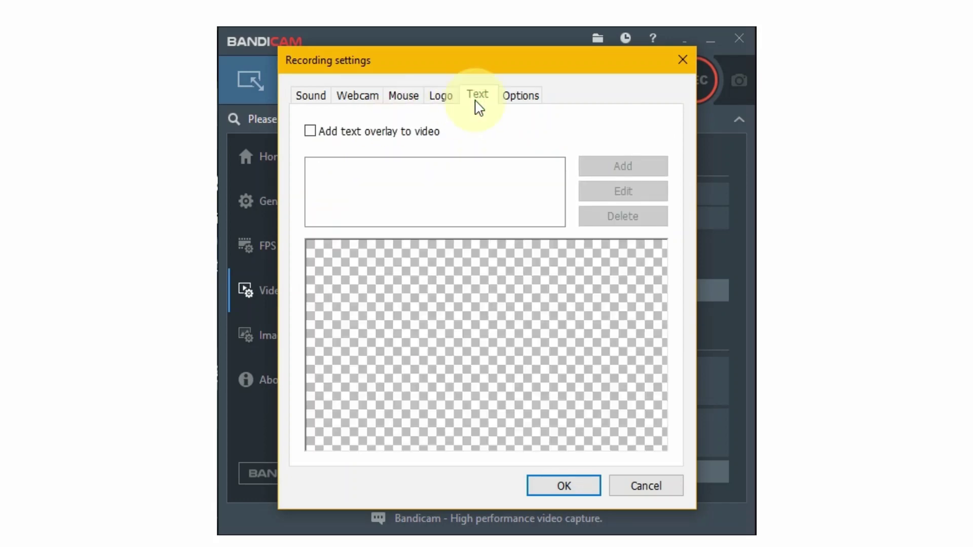
click(521, 98)
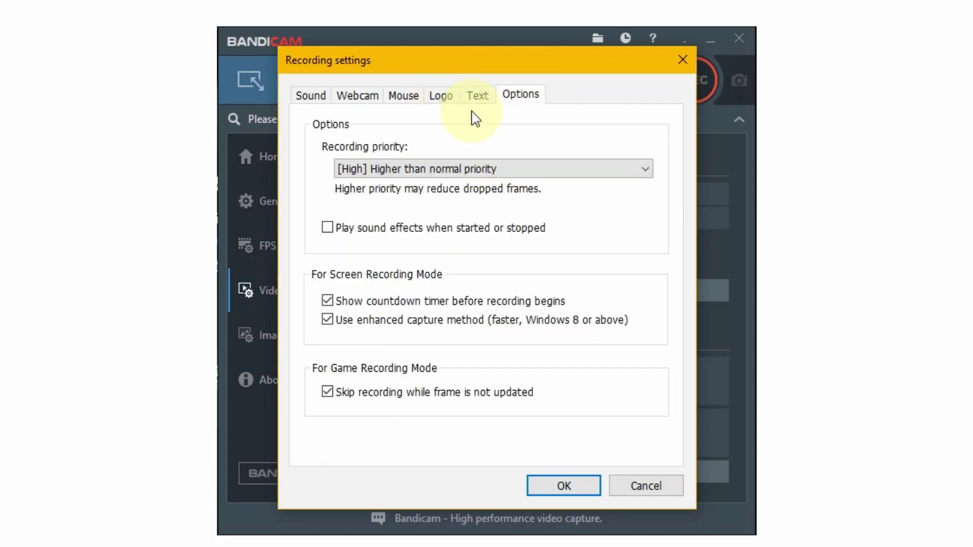
click(569, 490)
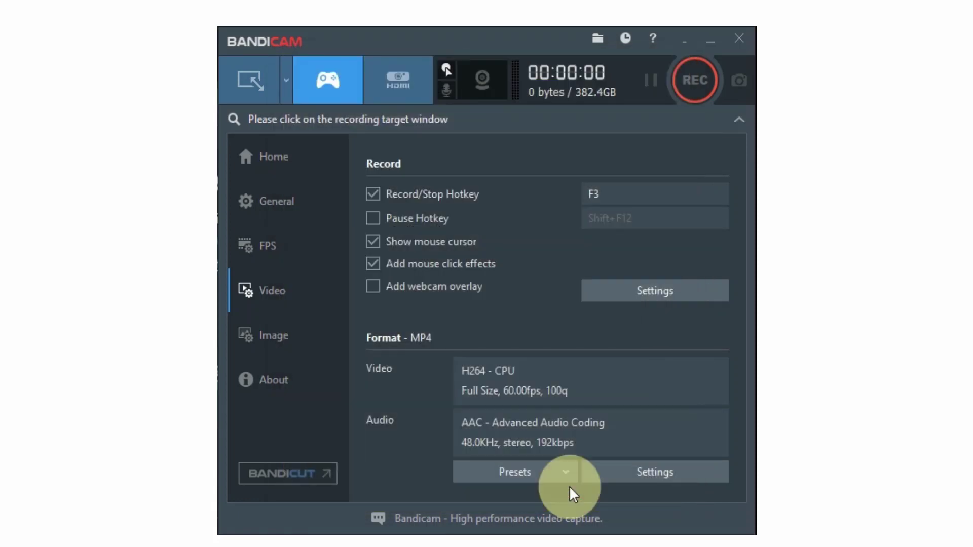
click(306, 333)
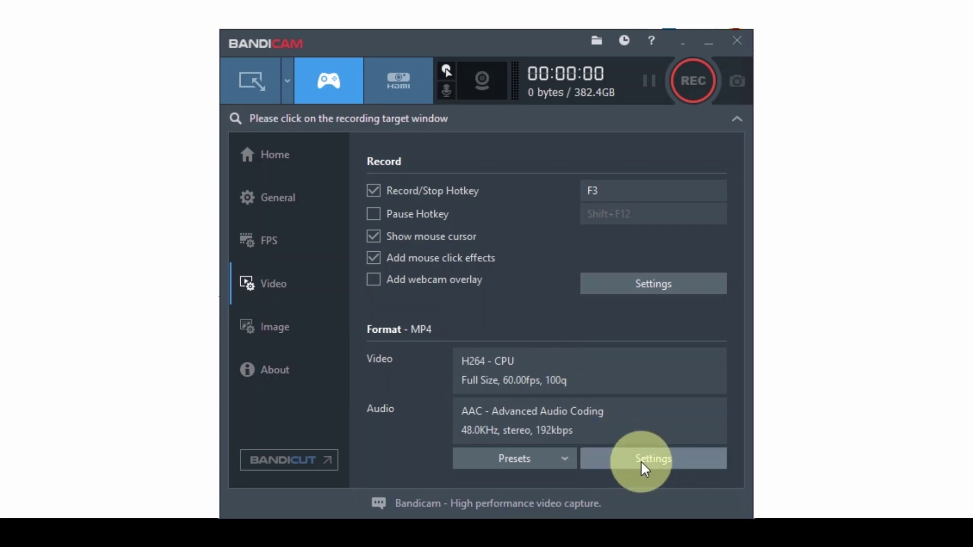
In the format settings, choose MP4 as the file type at Full Size.
click(641, 461)
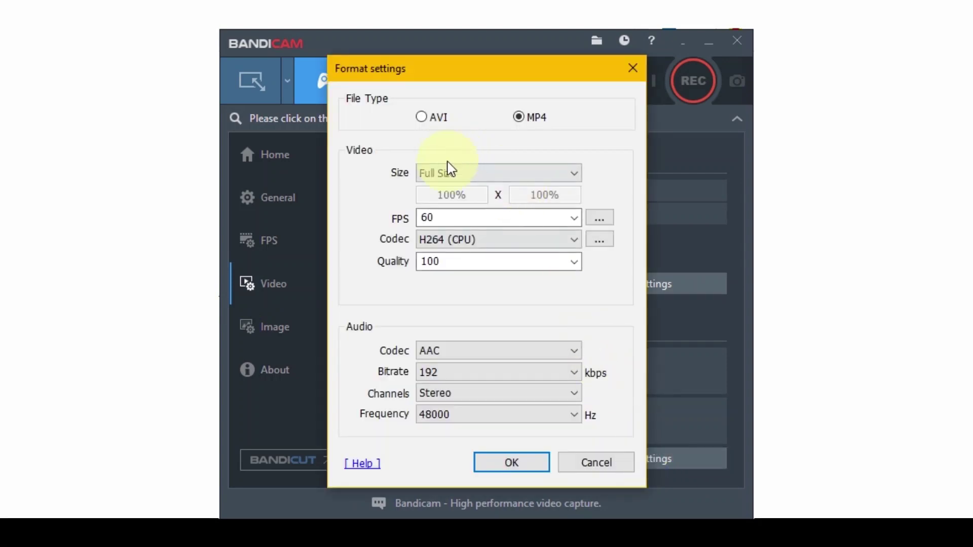
click(500, 132)
click(517, 121)
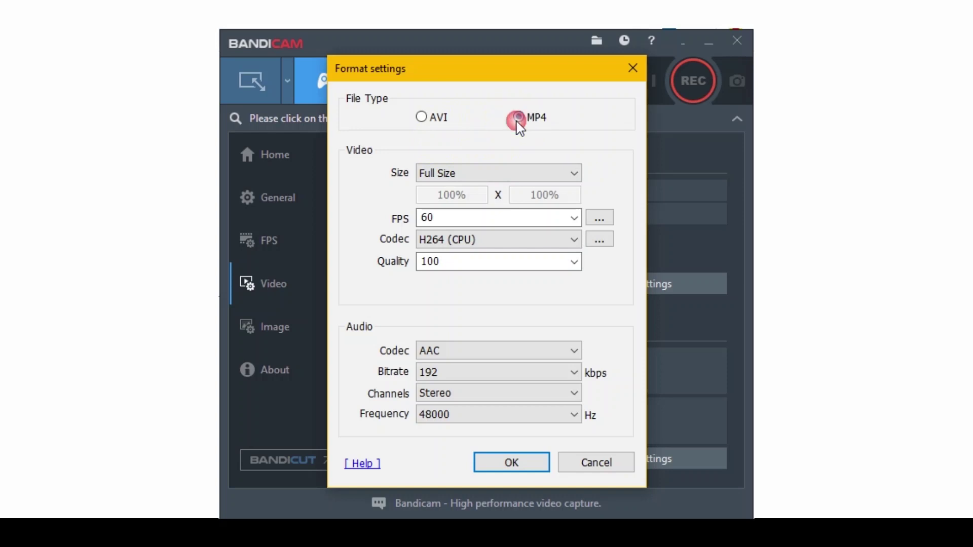
click(511, 175)
click(495, 192)
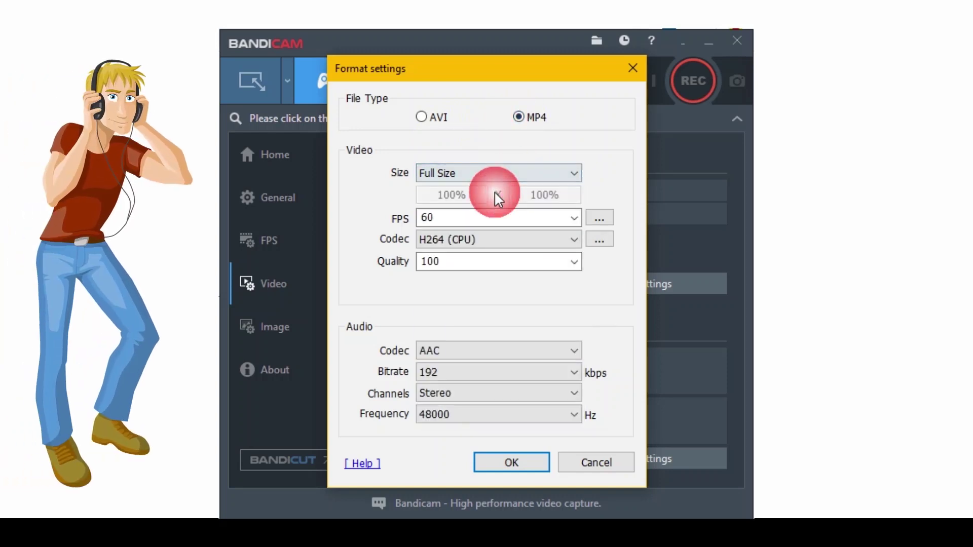
Set 60 fps, the H264 (CPU) codec and quality 100, then confirm.
click(483, 217)
click(574, 219)
click(471, 378)
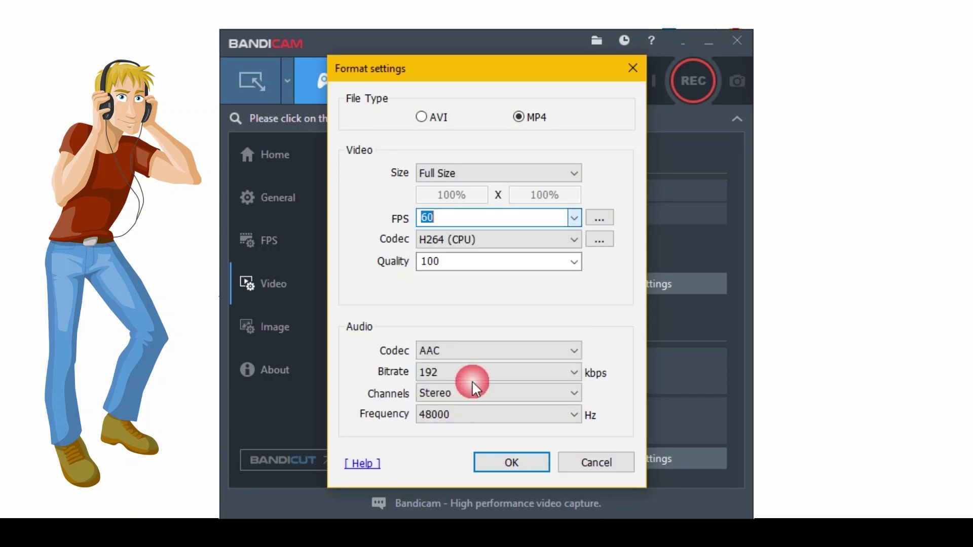
click(575, 239)
click(525, 269)
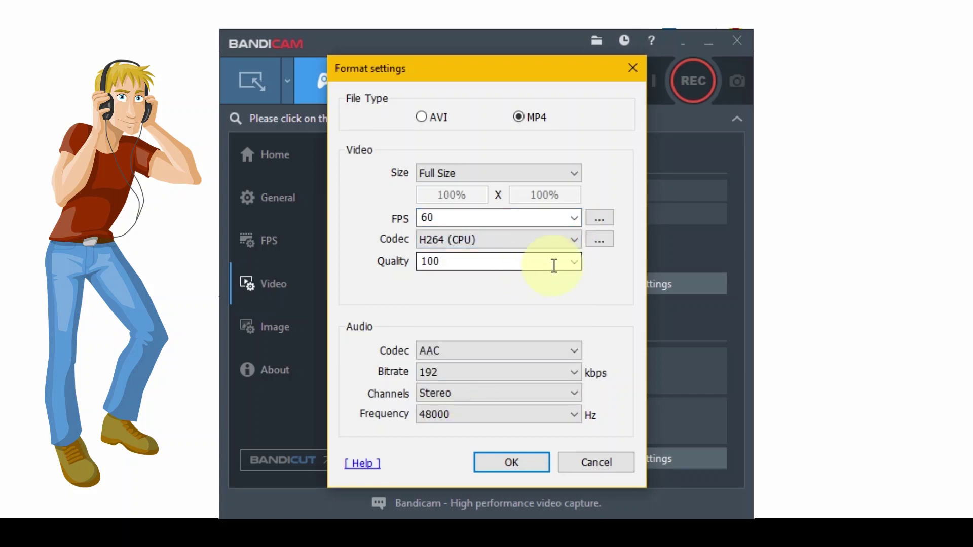
click(575, 261)
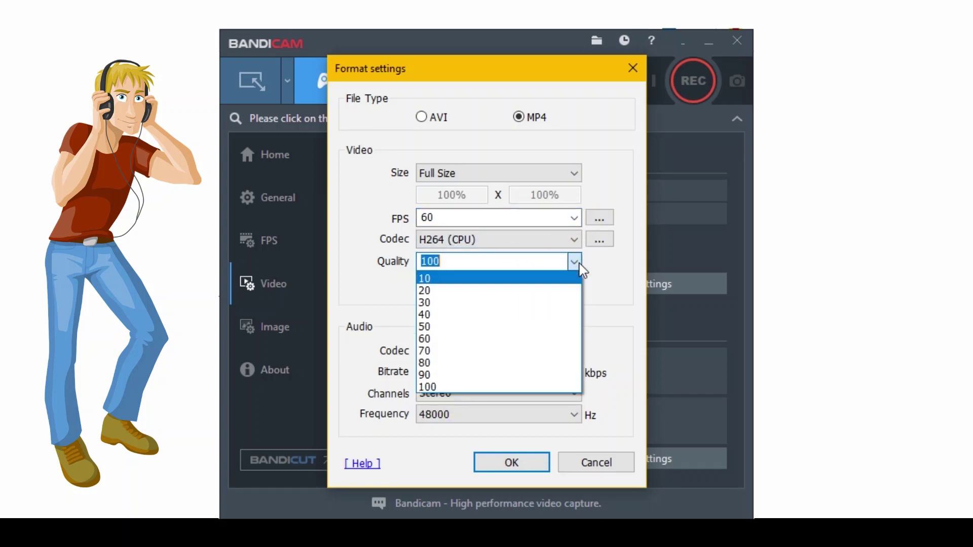
click(478, 389)
click(492, 471)
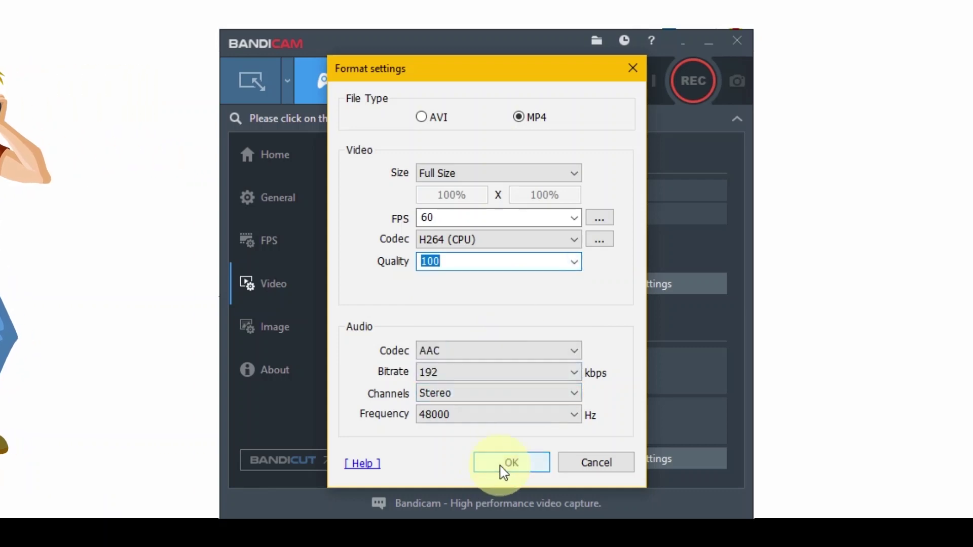